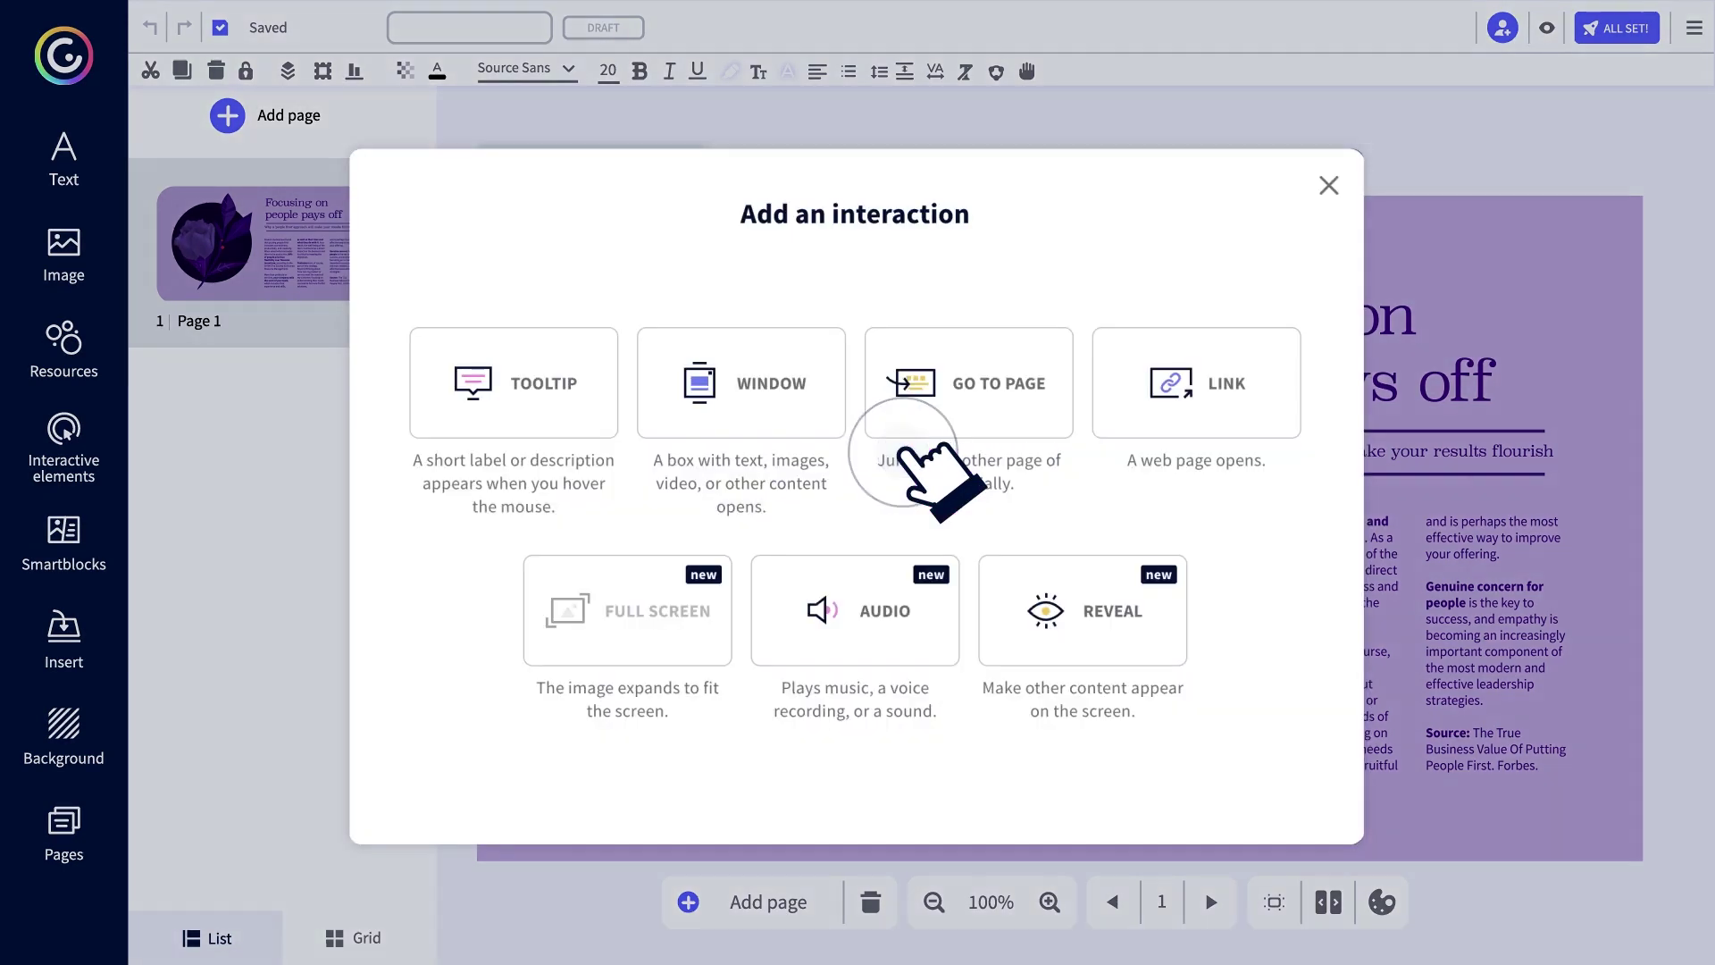
Add a Reveal interaction to the pink quote badge targeting the quote text box
click(1114, 646)
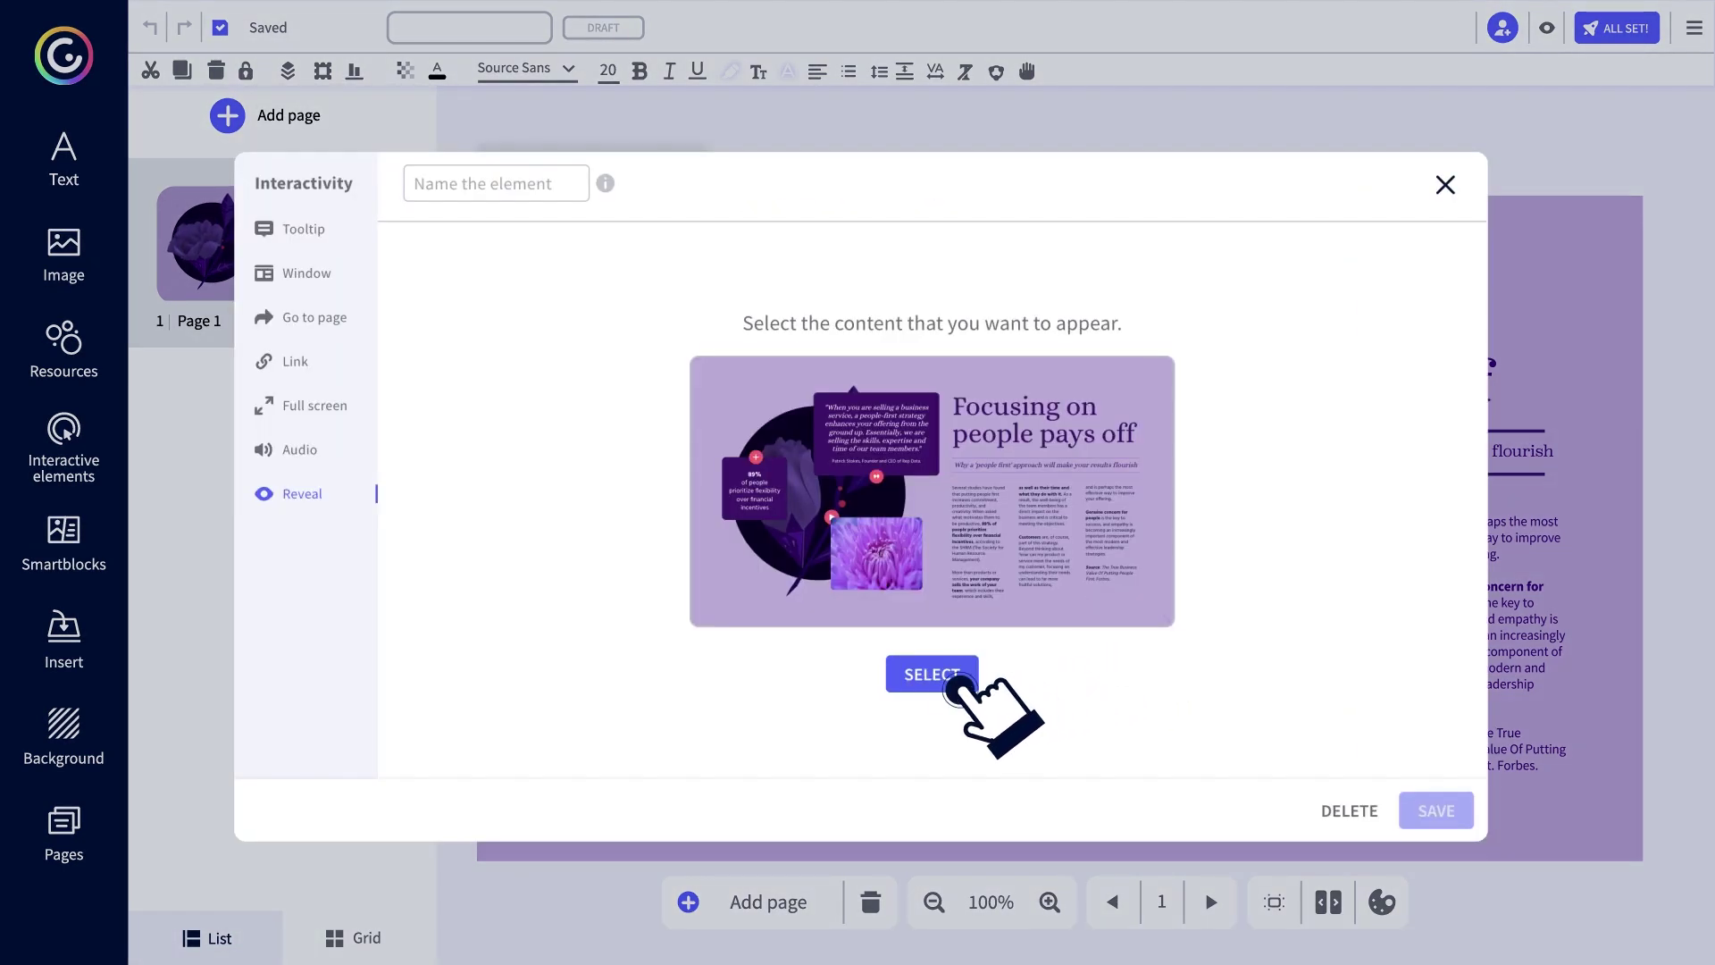
click(933, 674)
click(999, 351)
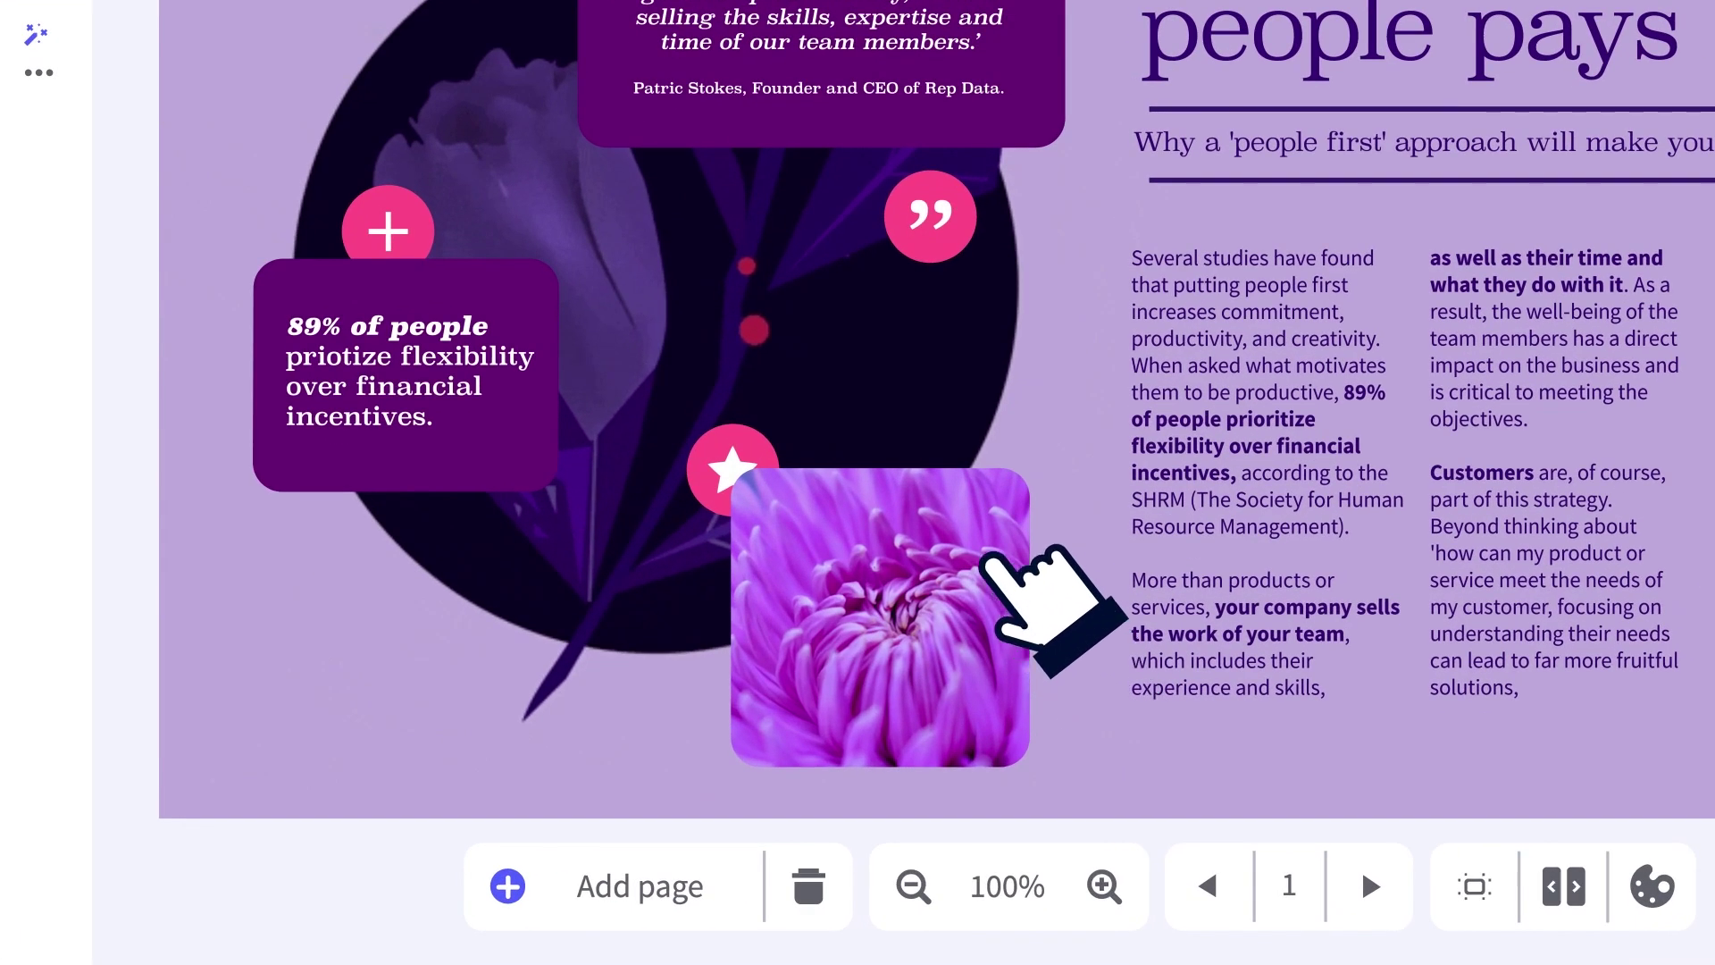
Give the flower photo an Interactive Click Zoom animation and a Fade In entrance
click(982, 629)
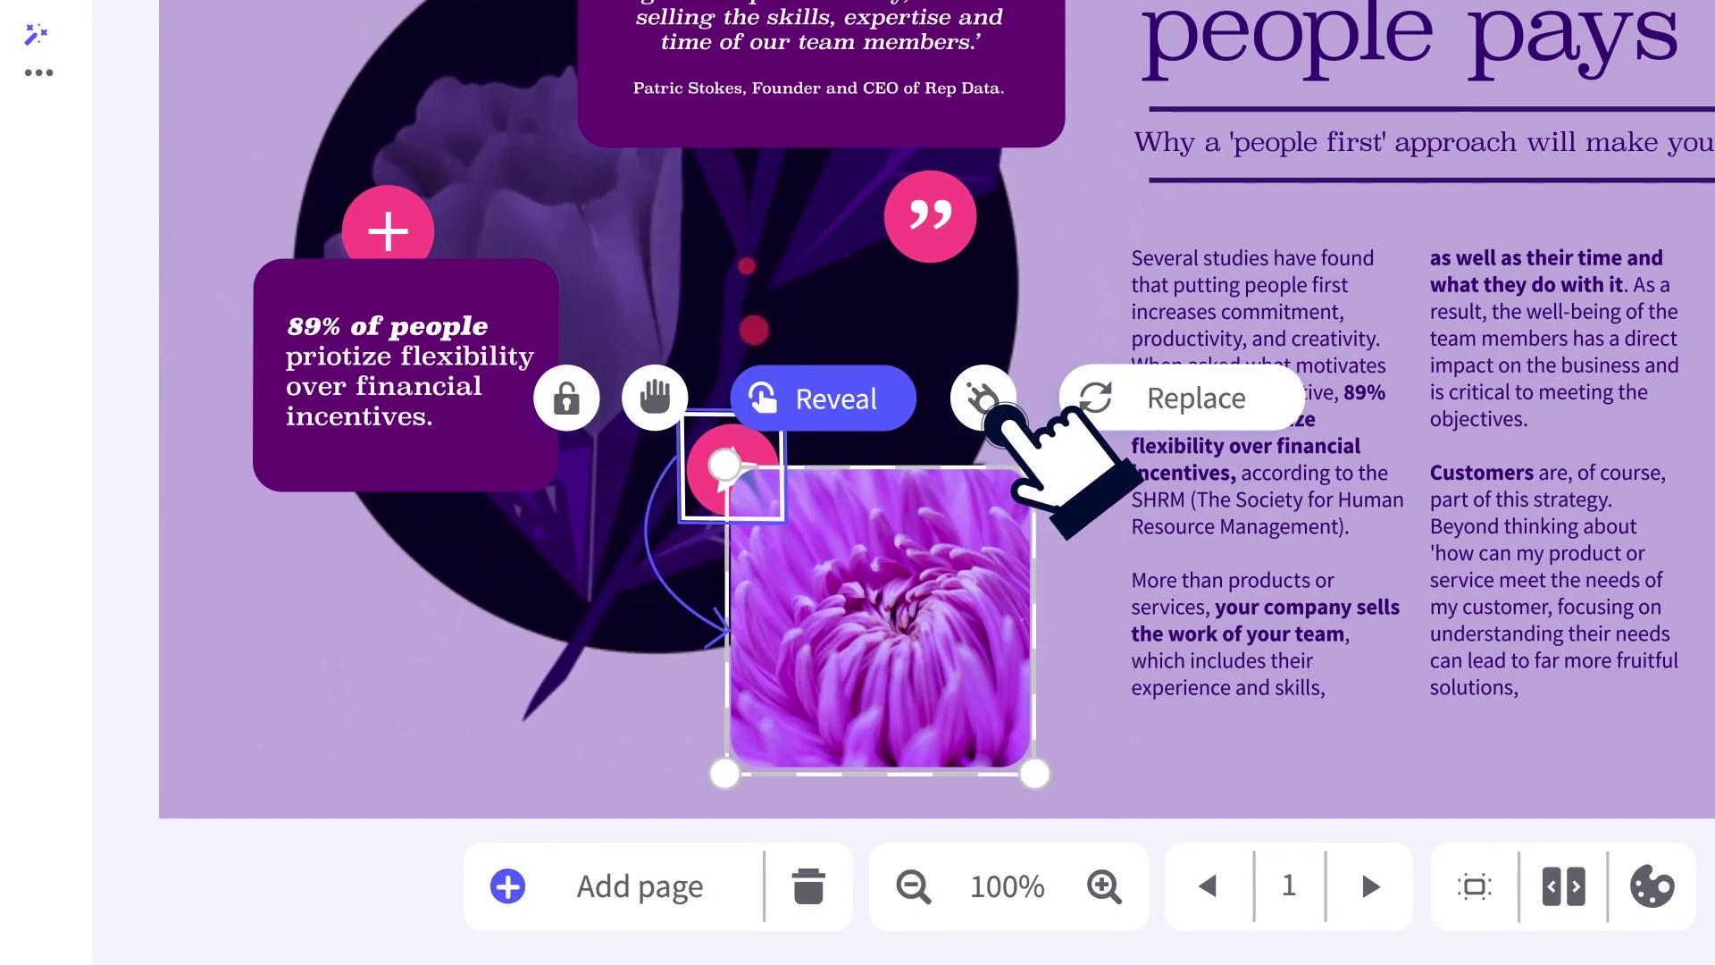
click(999, 516)
click(1555, 409)
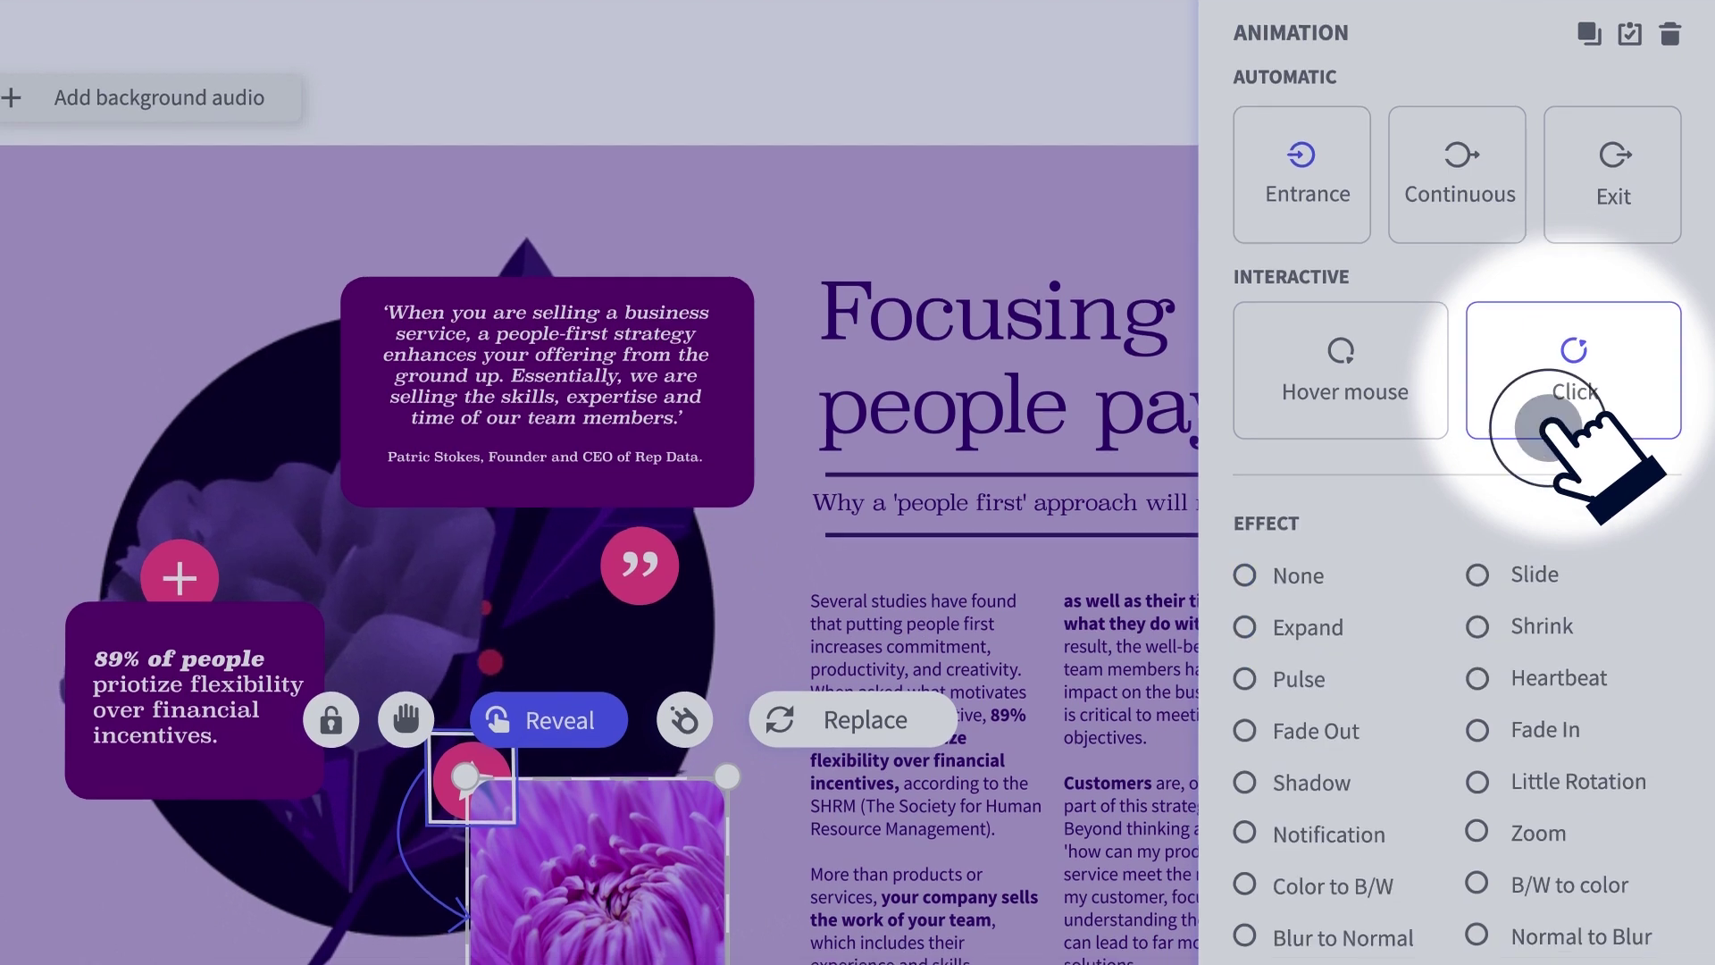
click(1480, 724)
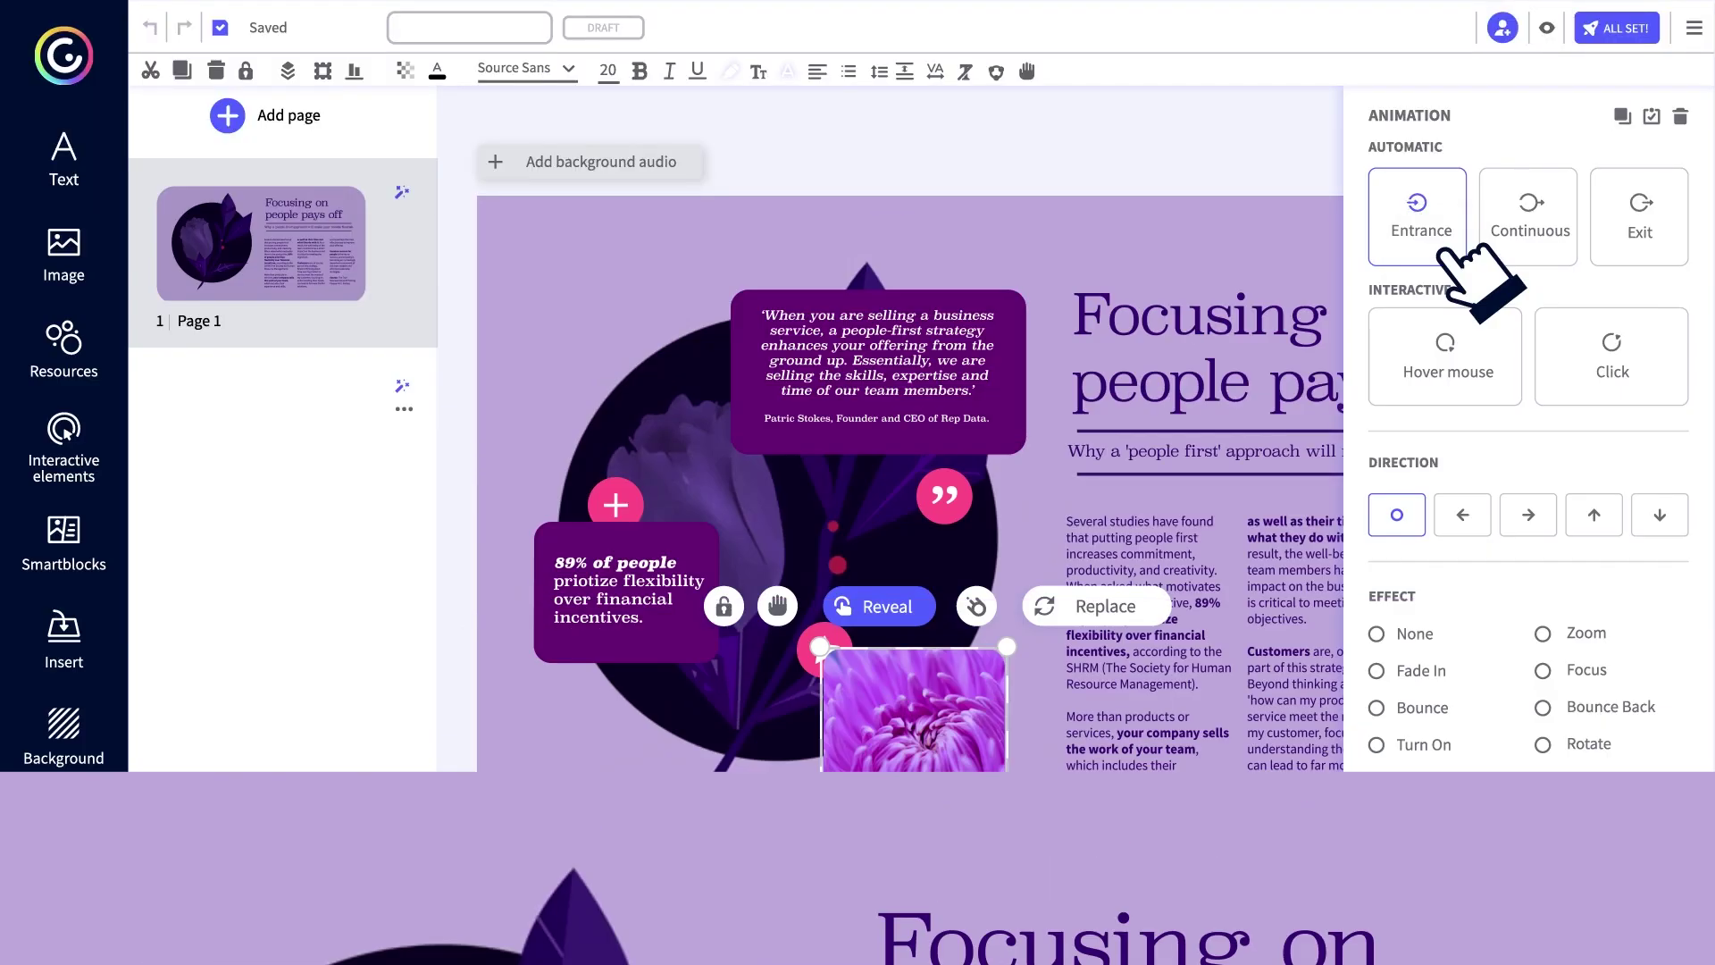
click(1378, 670)
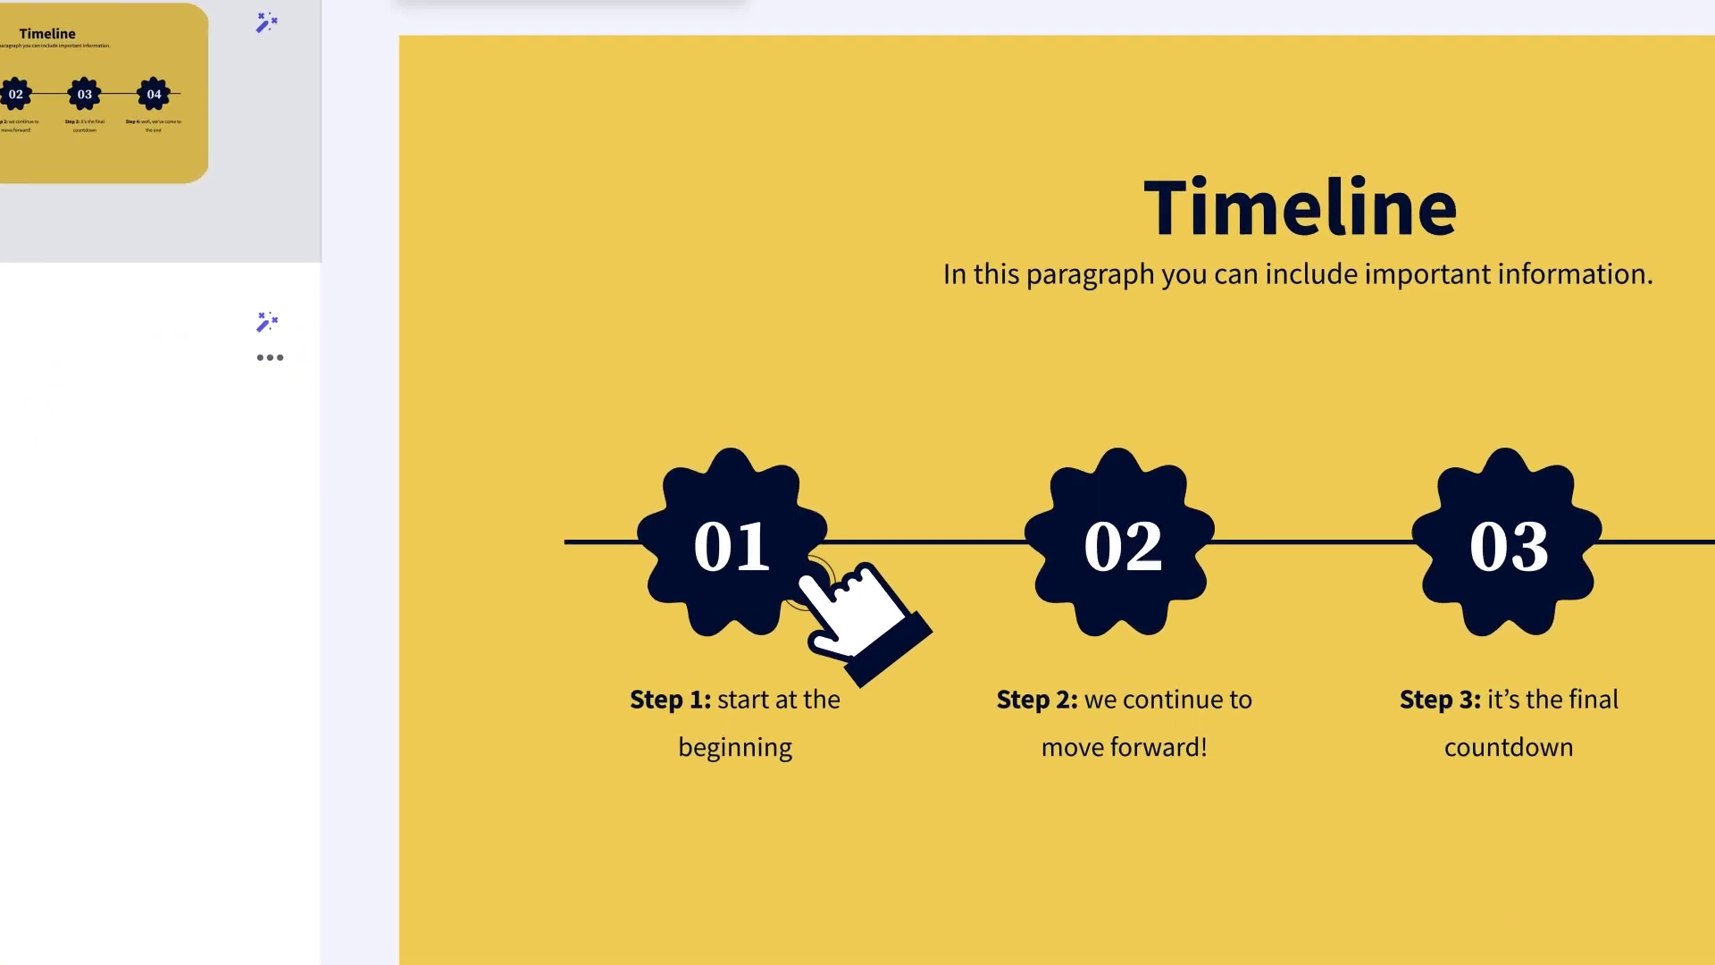
Select the 01 step badge on the Timeline slide to view its interaction label
click(754, 556)
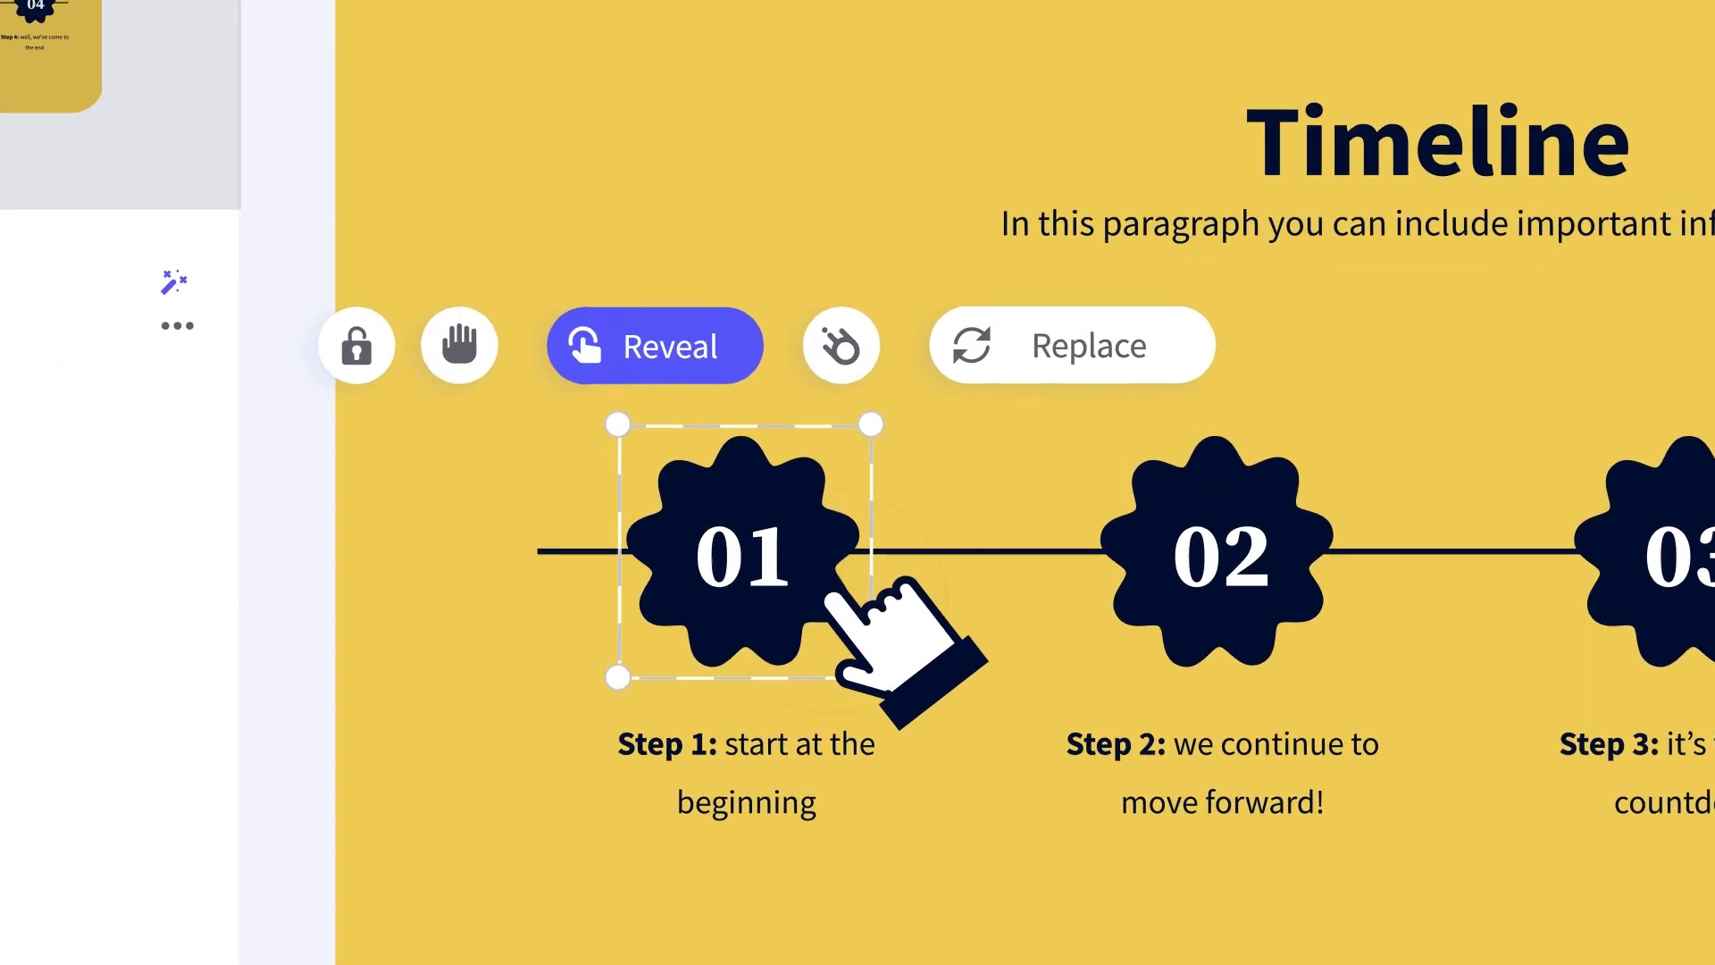